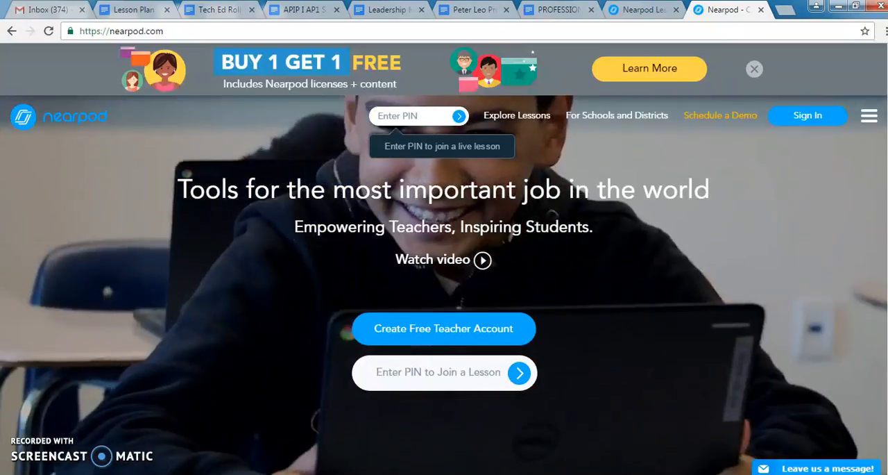
Step: Sign in to Nearpod with the Google account
left_click(132, 31)
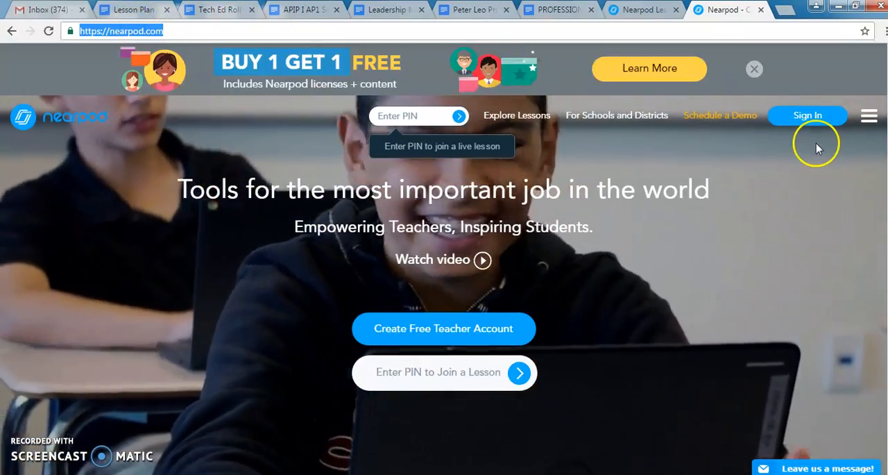
left_click(815, 122)
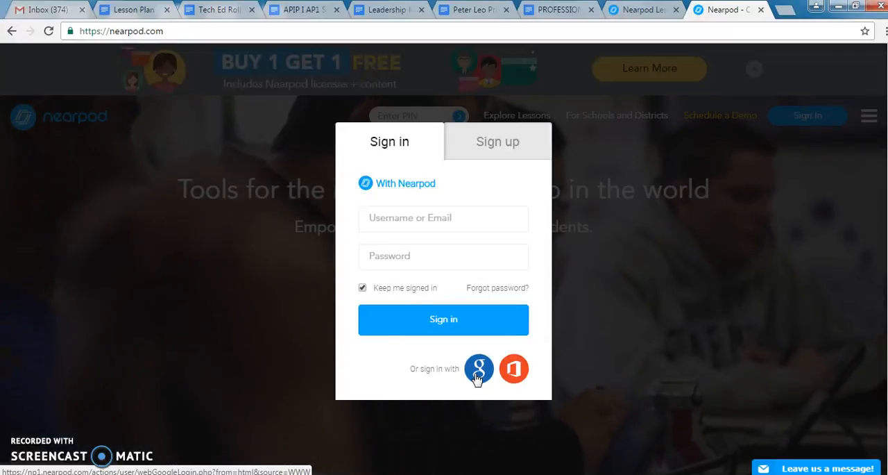
left_click(478, 373)
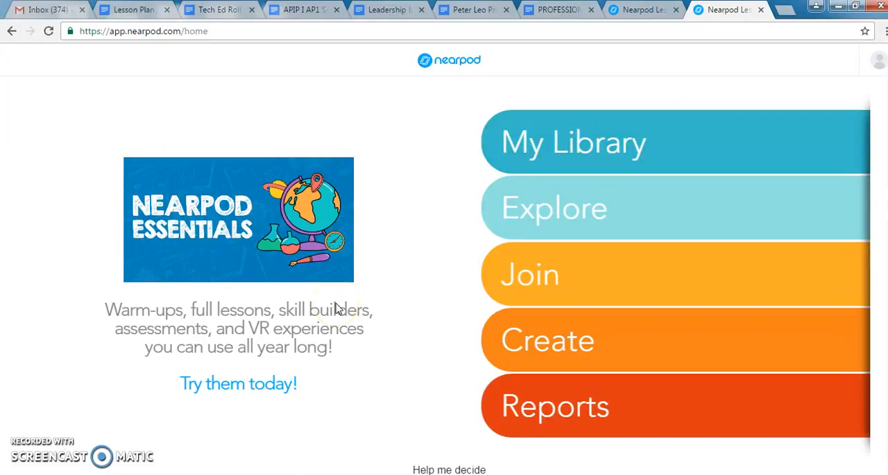
Step: Open My Library and look over the saved lessons
left_click(549, 147)
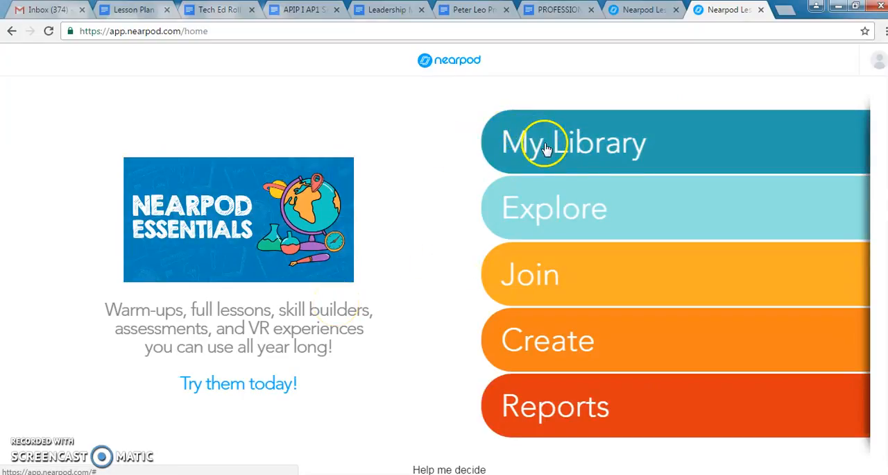
left_click(559, 145)
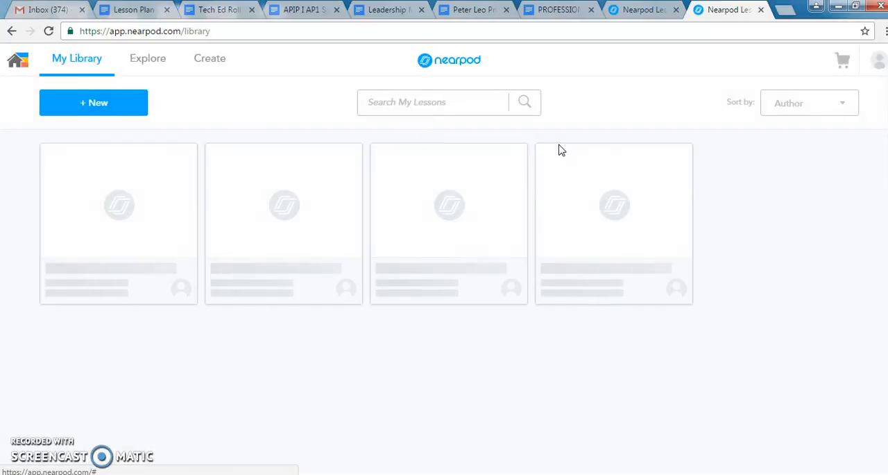
mouse_move(391, 435)
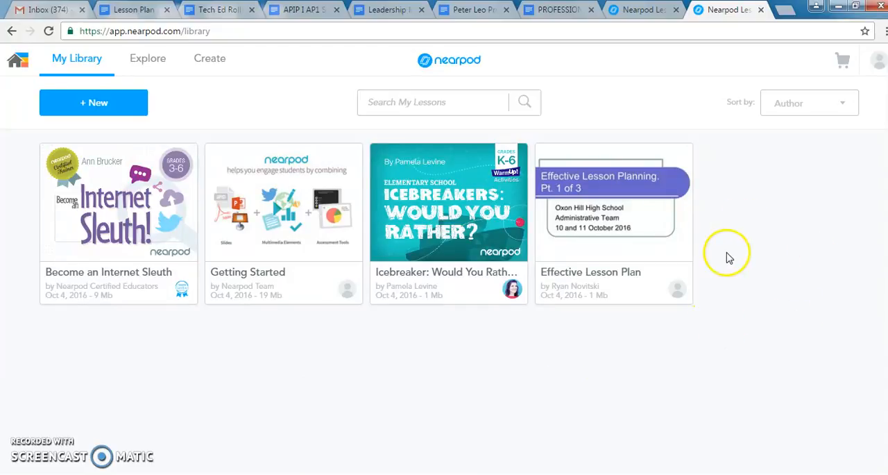
mouse_move(644, 231)
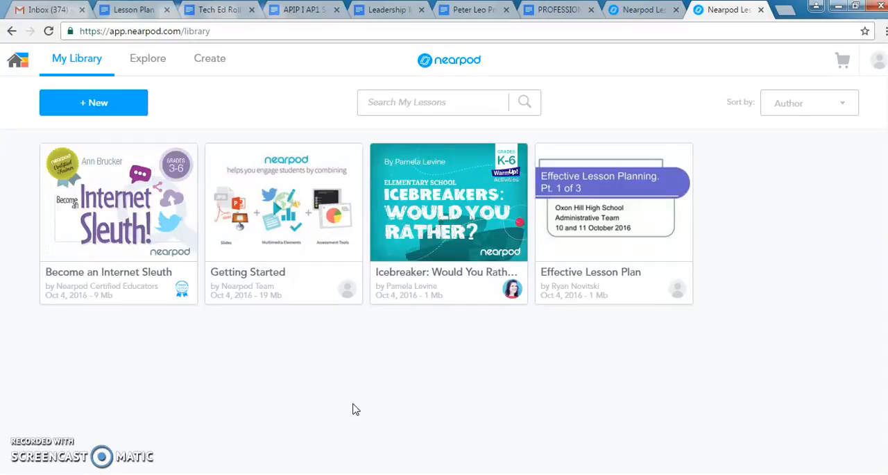
Step: Create a new lesson from My Library and title it "Test"
left_click(96, 105)
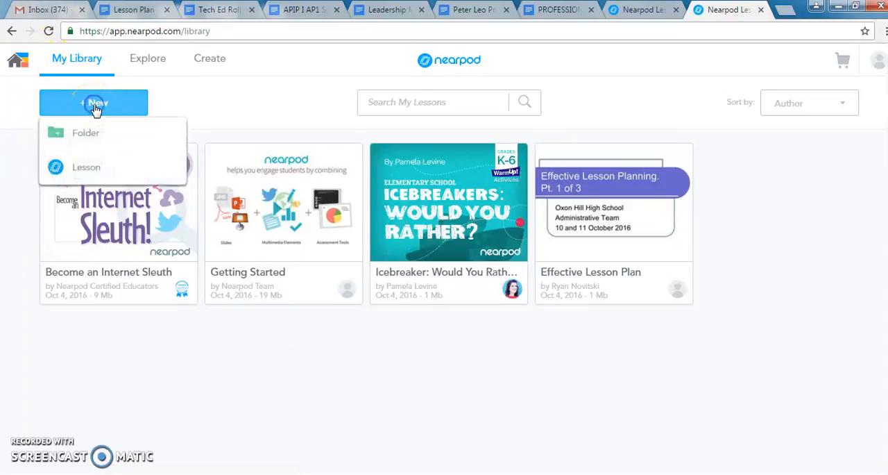
left_click(99, 172)
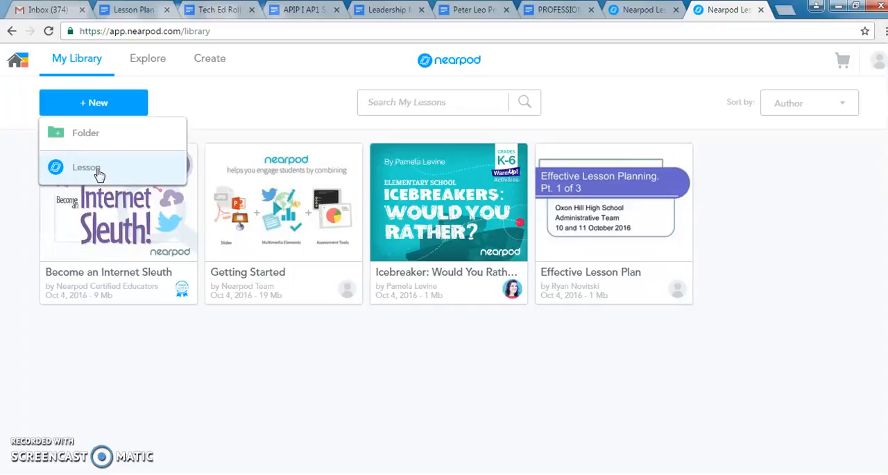
left_click(100, 173)
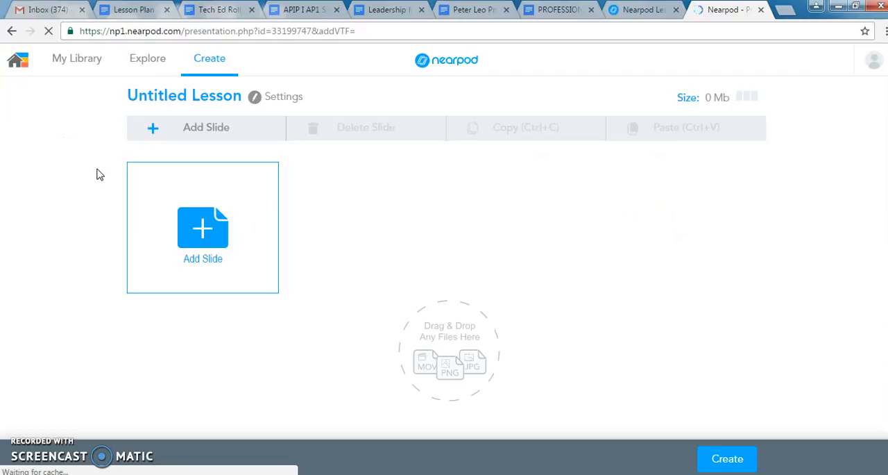
left_click(173, 255)
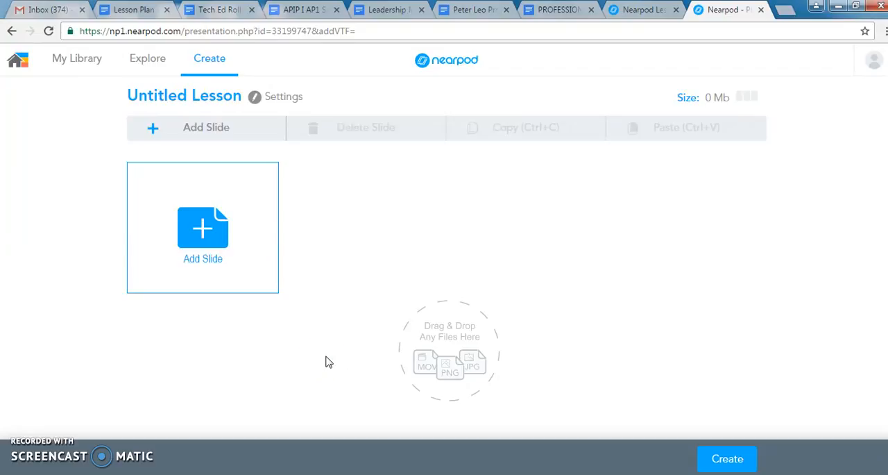
left_click(207, 97)
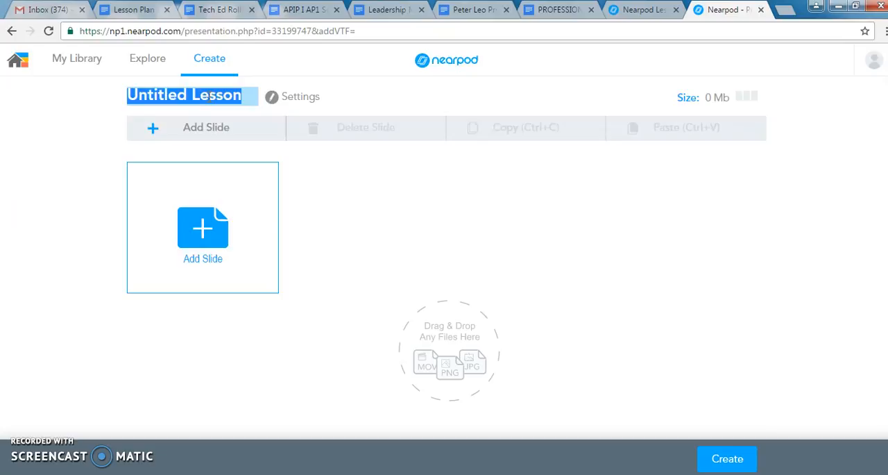
type("Test")
left_click(375, 287)
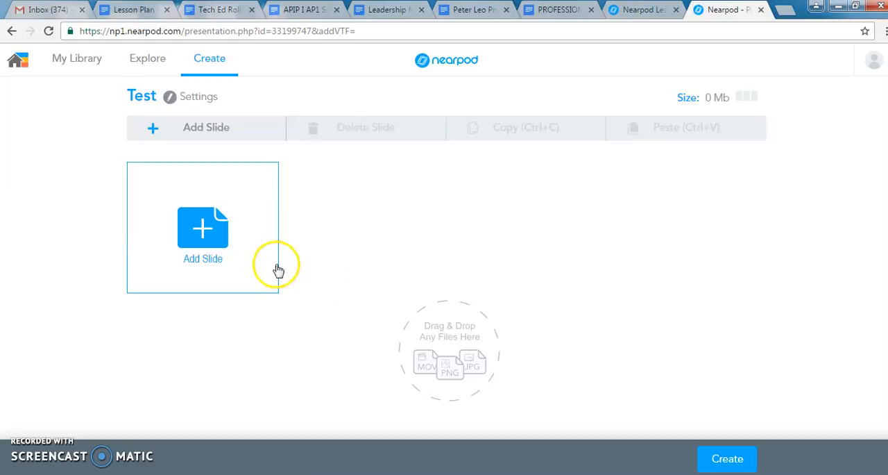
Step: Start adding a slide and examine the content and activity types on offer
left_click(210, 240)
left_click(272, 264)
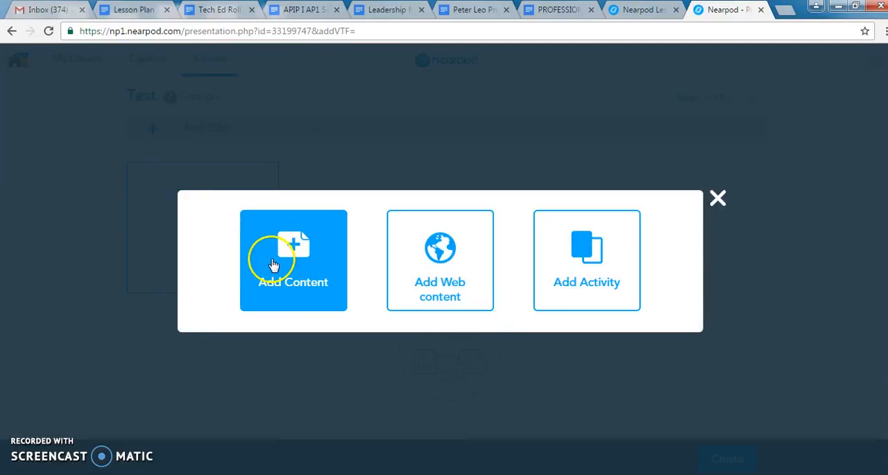
left_click(345, 312)
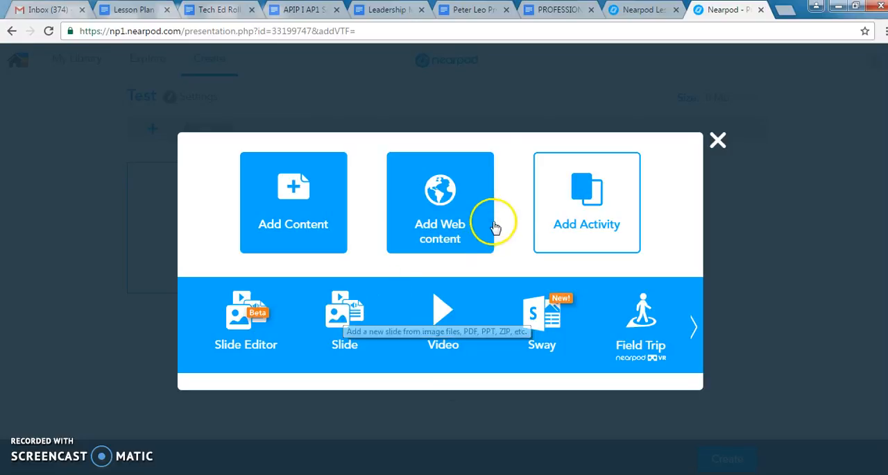
left_click(579, 187)
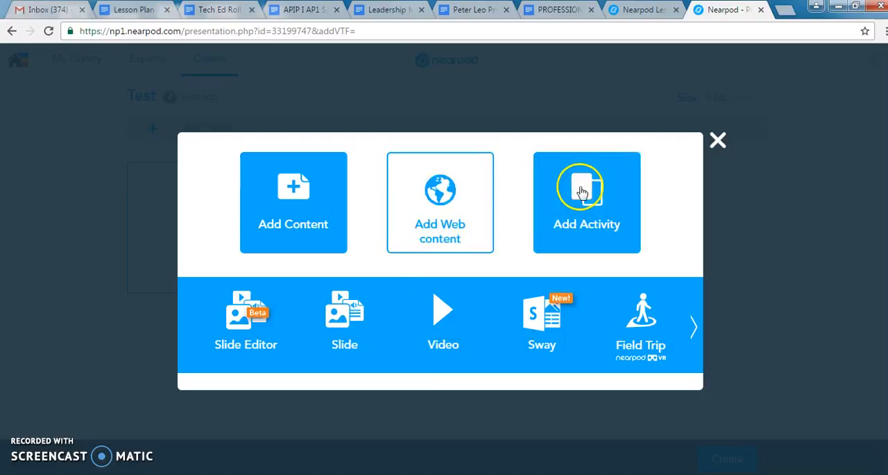
left_click(252, 354)
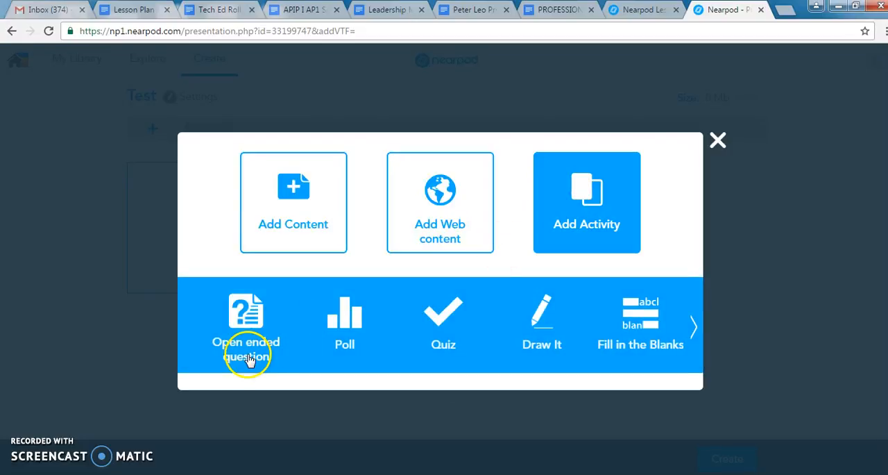
Step: Dismiss the premium feature notice for Web Content and try to save a web page slide without a URL
left_click(478, 170)
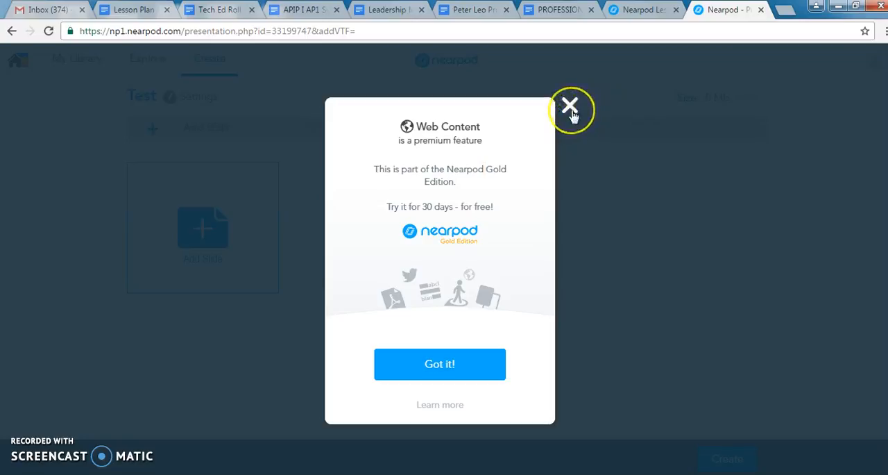
left_click(570, 108)
left_click(224, 257)
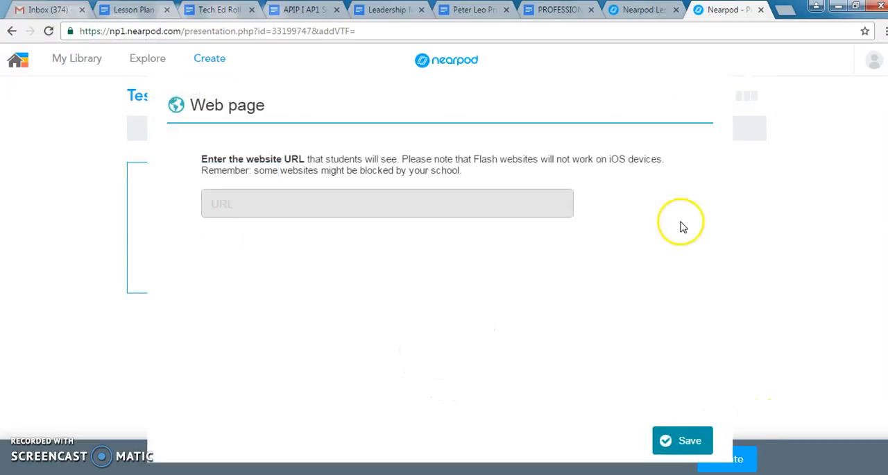
left_click(689, 438)
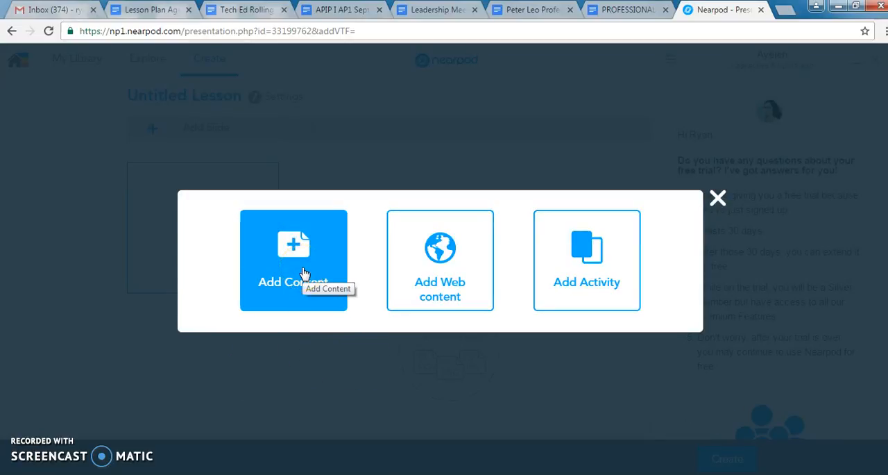
Step: Add a content slide with the title "Title" and the body text "Text", save it, and preview the lesson
left_click(304, 272)
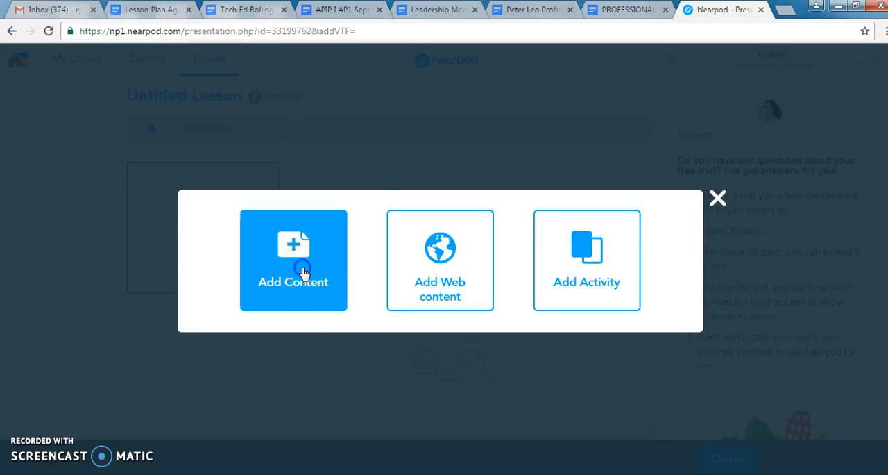
left_click(341, 315)
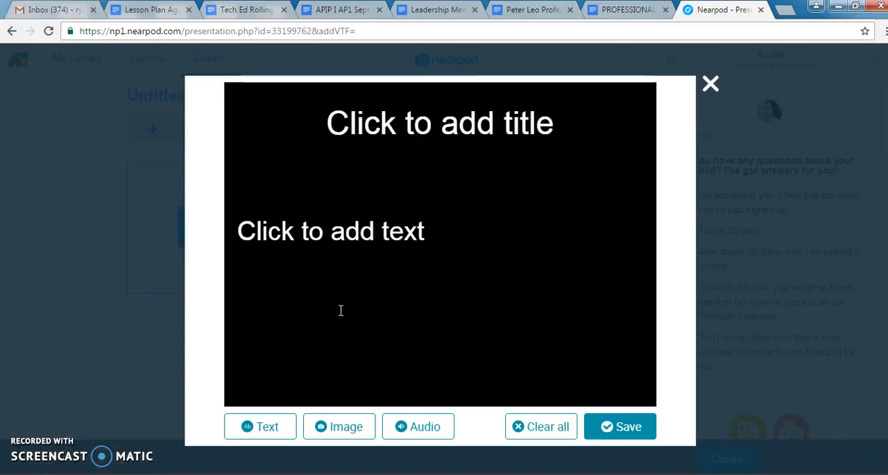
left_click(446, 119)
type("Title")
left_click(442, 120)
left_click(393, 231)
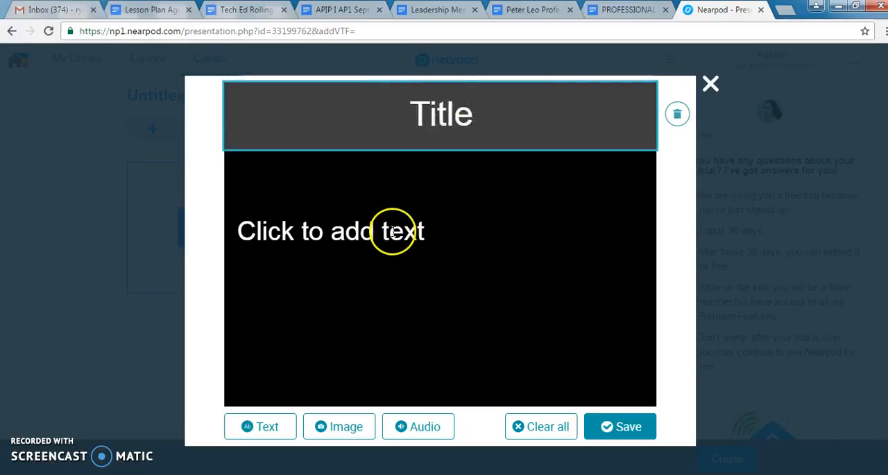
type("Tez")
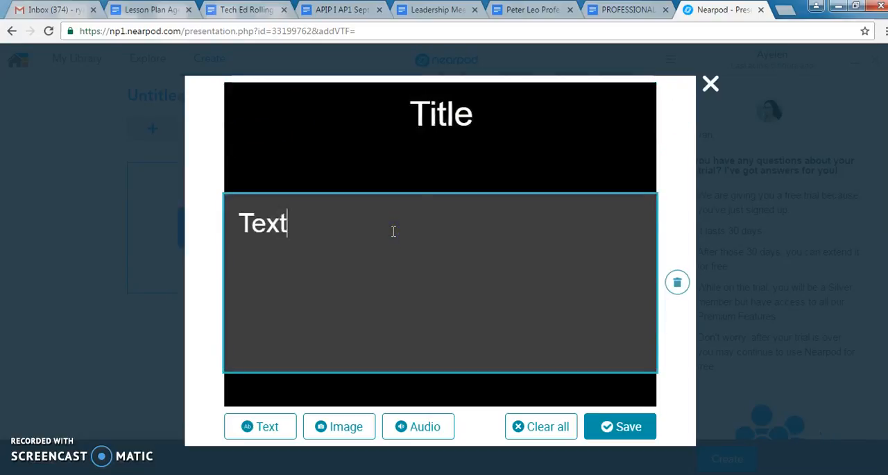
left_click(622, 426)
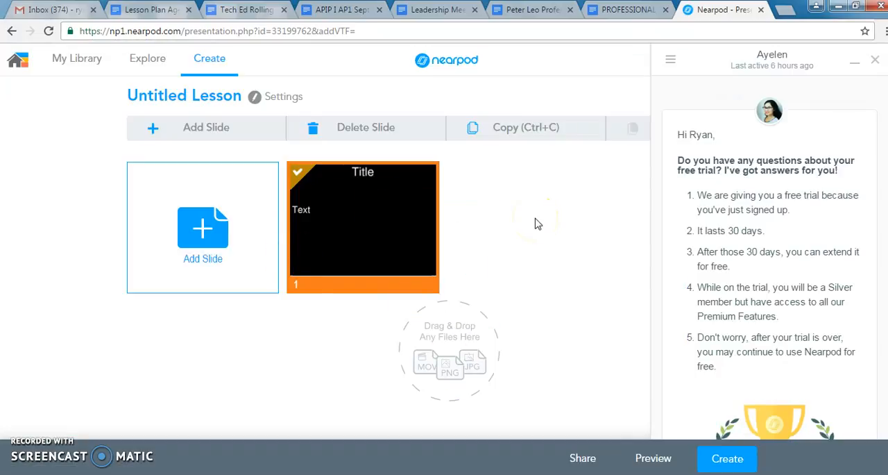
left_click(651, 459)
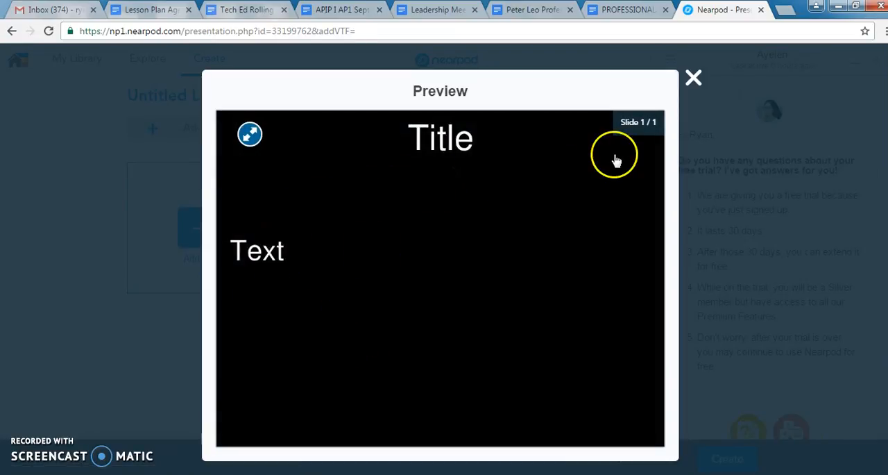
left_click(694, 82)
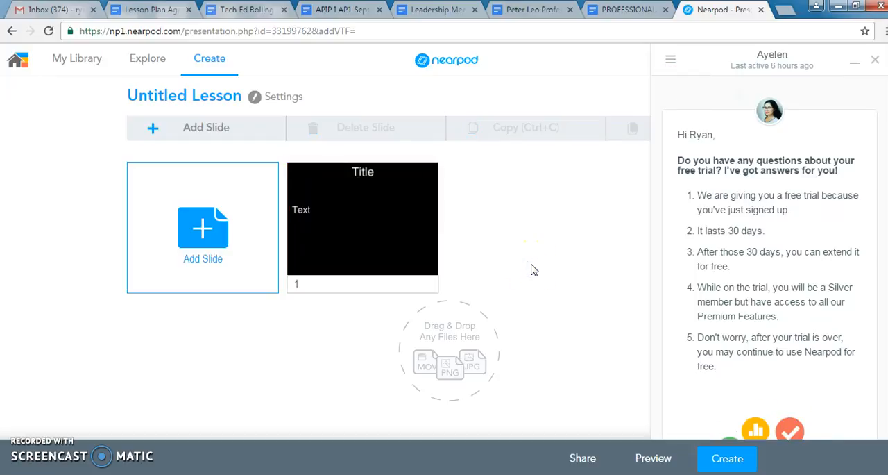
Step: Rename the untitled lesson as "Test 2"
left_click(174, 95)
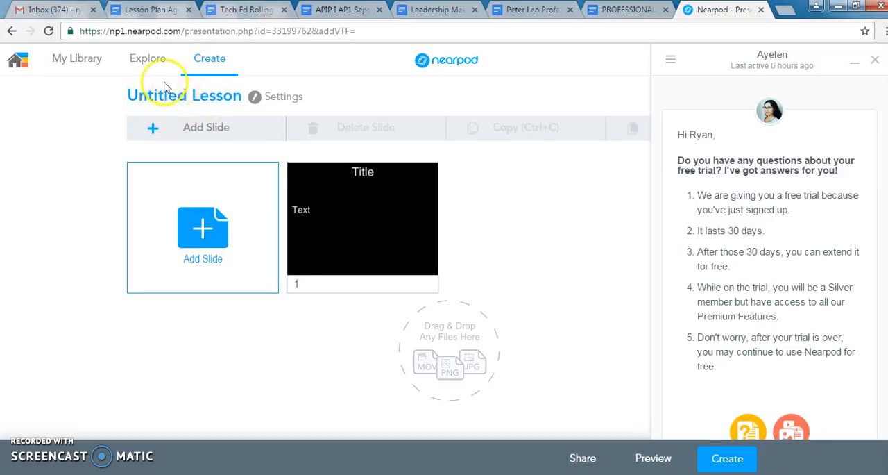
type("Test")
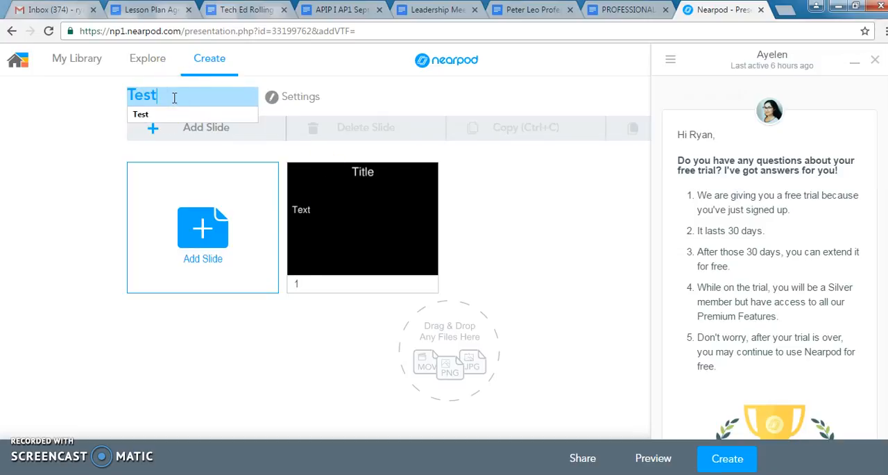
left_click(224, 397)
Step: Import the PowerPoint file LessonPlanning (1) from the "10 and 11 September Lesson Planning PD" folder into the lesson
left_click(451, 361)
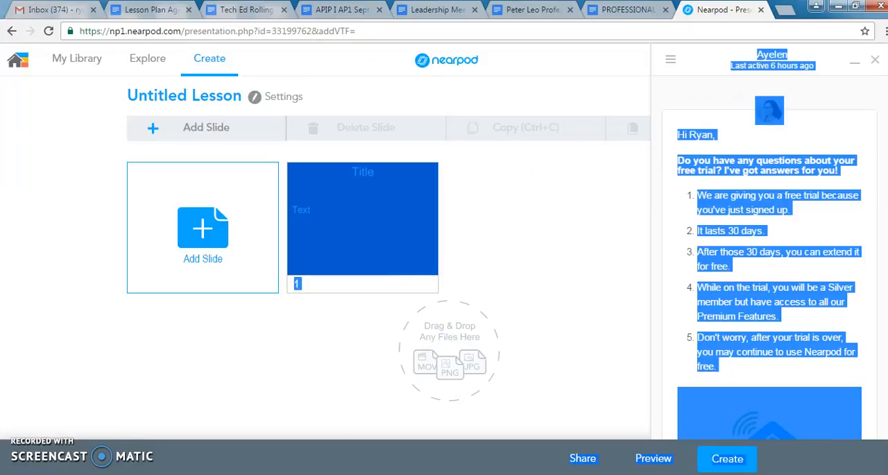
key("alt+Tab")
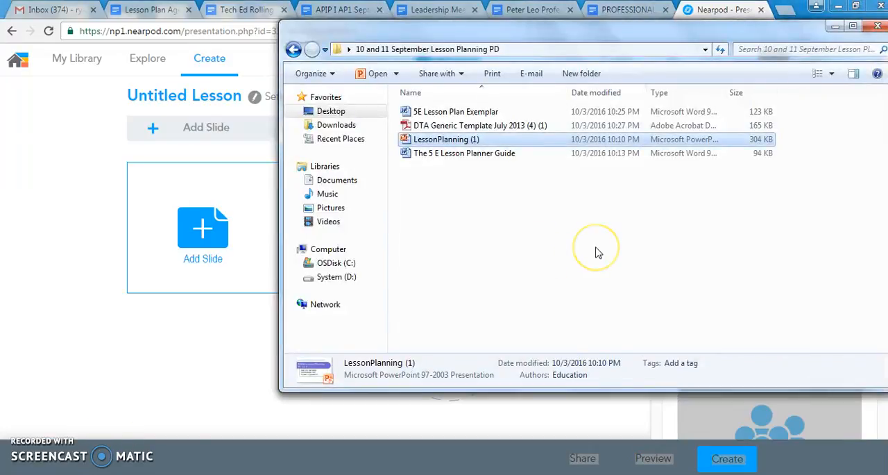
left_click_drag(527, 144, 231, 359)
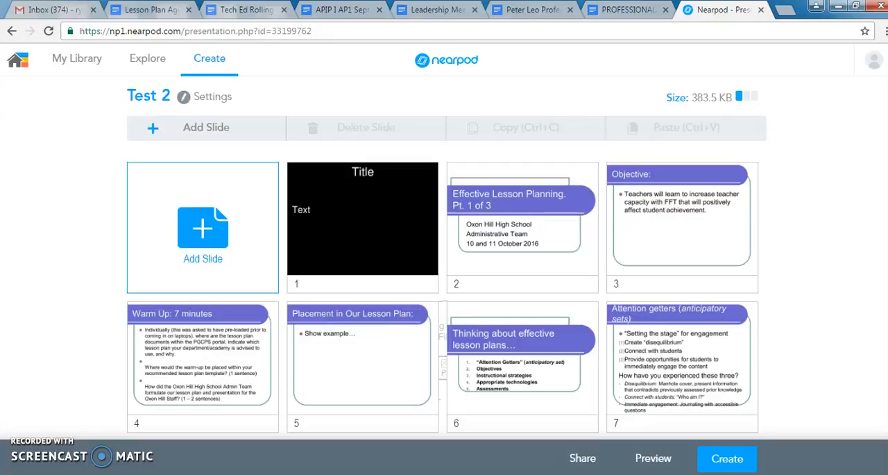
Step: Add a poll activity asking "DO you understand a poll?" with the answers "Yes" and "No", and save it
left_click(248, 129)
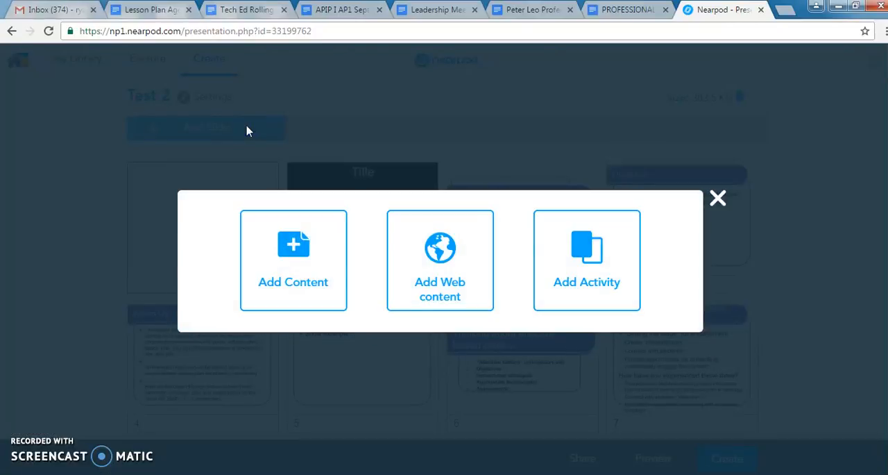
left_click(609, 258)
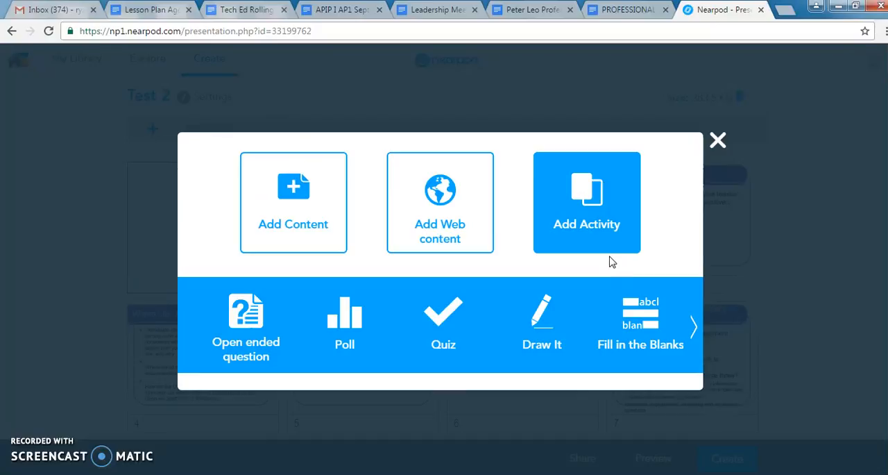
left_click(347, 317)
left_click(397, 168)
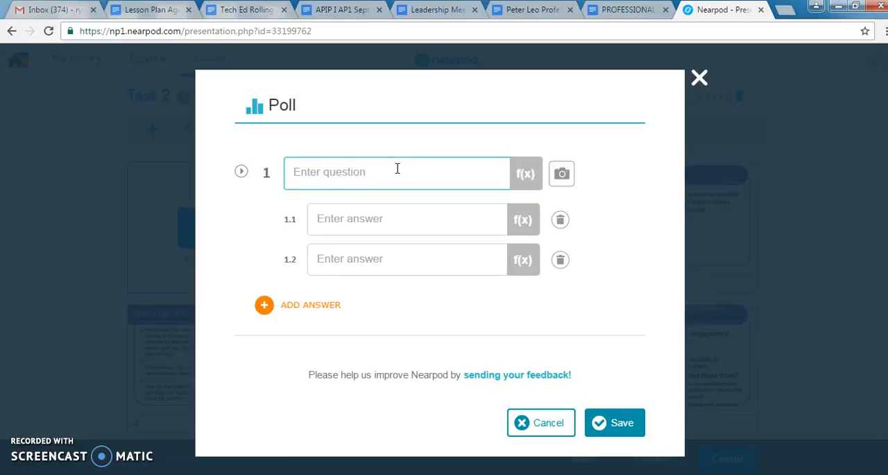
type("DO you understan")
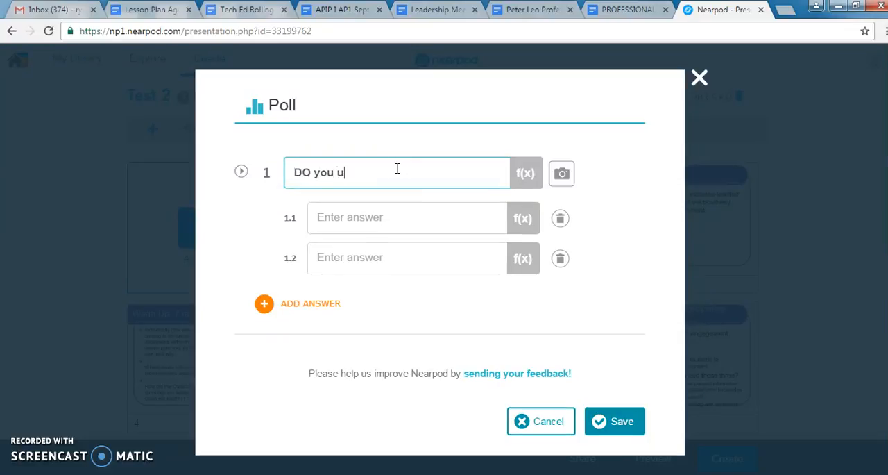
type("d a poll?")
key("Tab")
type("Yes")
key("Tab")
type("No")
left_click(609, 416)
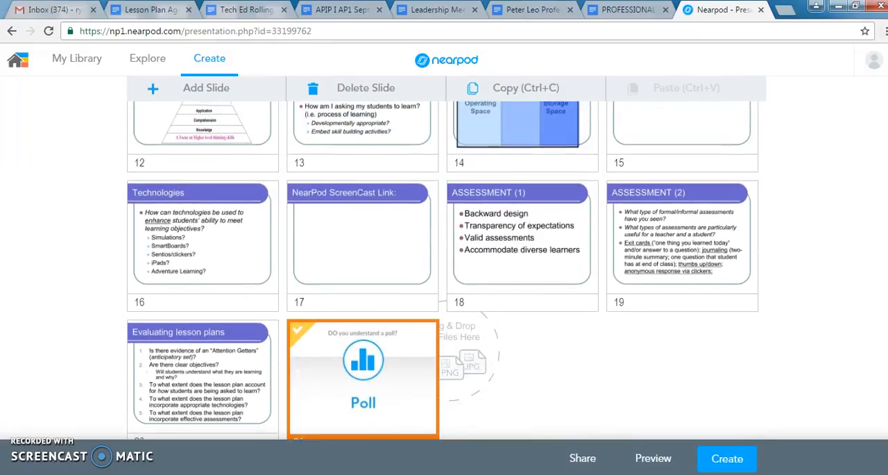
Step: Move the poll to position 3 in the lesson, directly after the "Effective Lesson Planning" title slide
left_click_drag(347, 377, 520, 113)
left_click_drag(694, 301, 503, 157)
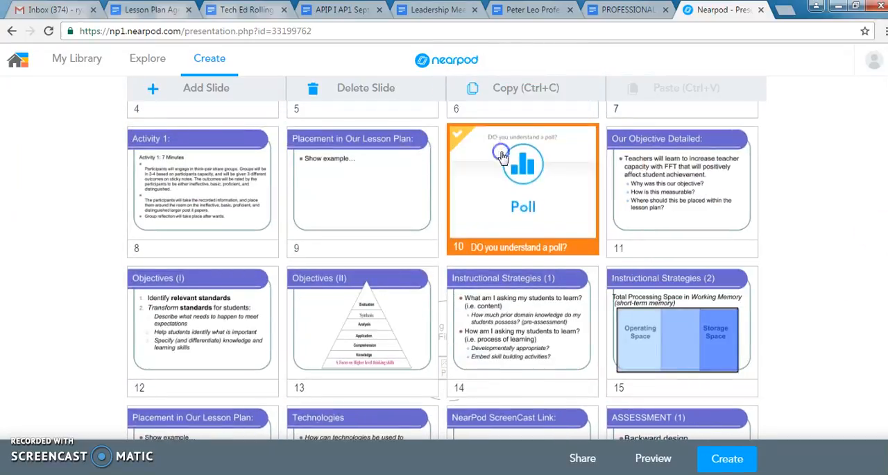
scroll(550, 338, "up", 3)
left_click_drag(551, 338, 617, 143)
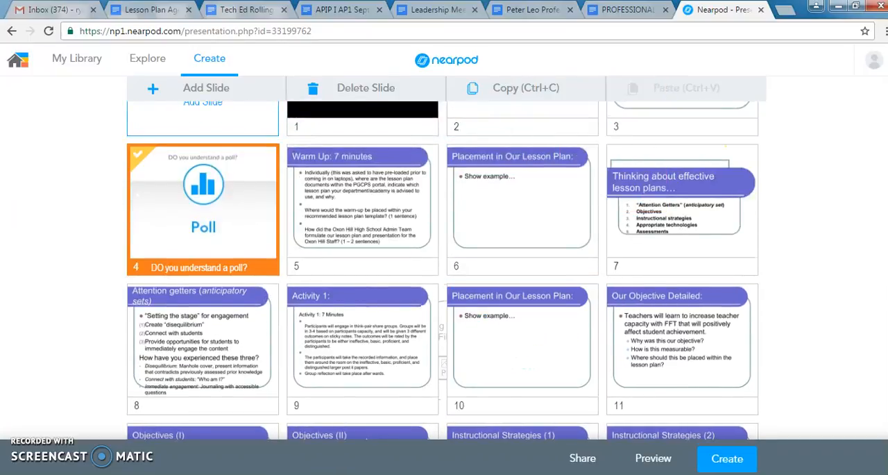
scroll(444, 278, "up", 2)
left_click_drag(189, 323, 615, 178)
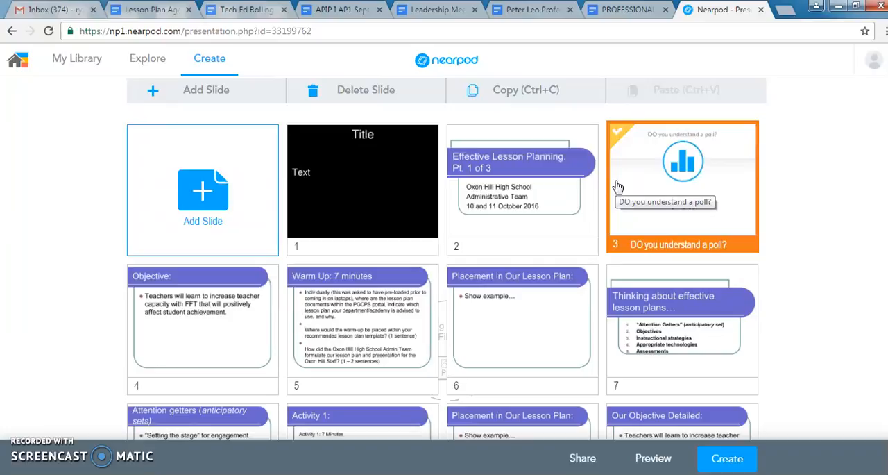
left_click(798, 340)
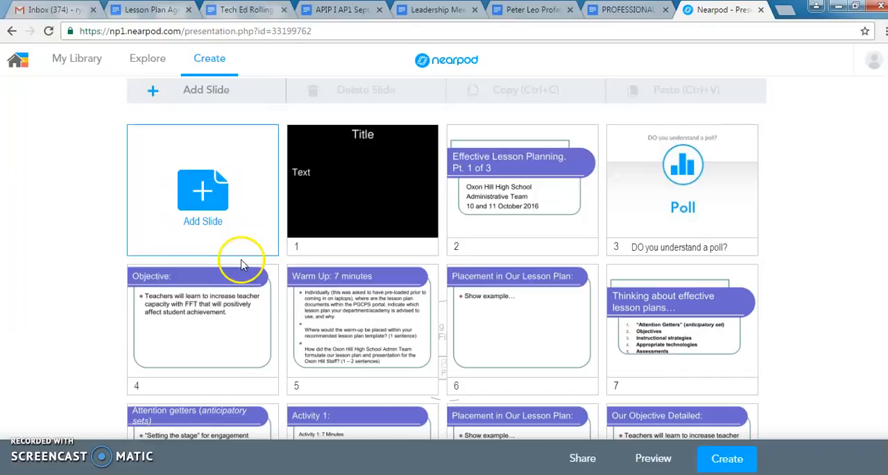
Step: Create a quiz activity titled "Is this a right or wrong Quiz?"
left_click(210, 93)
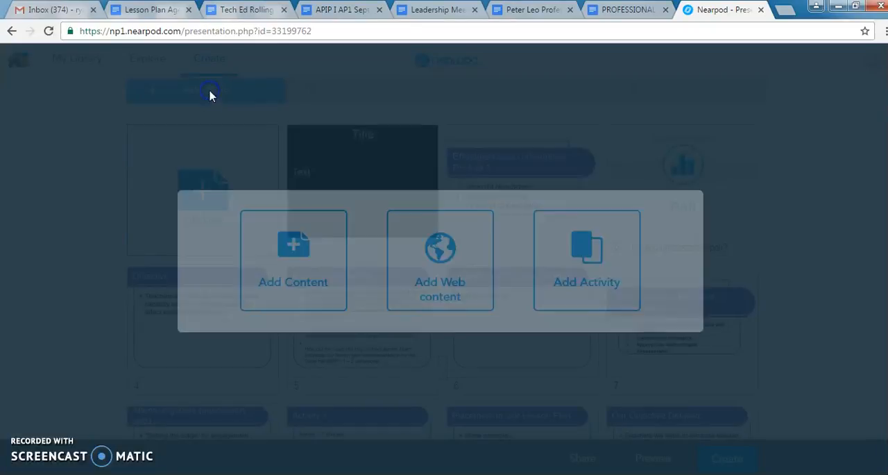
left_click(573, 271)
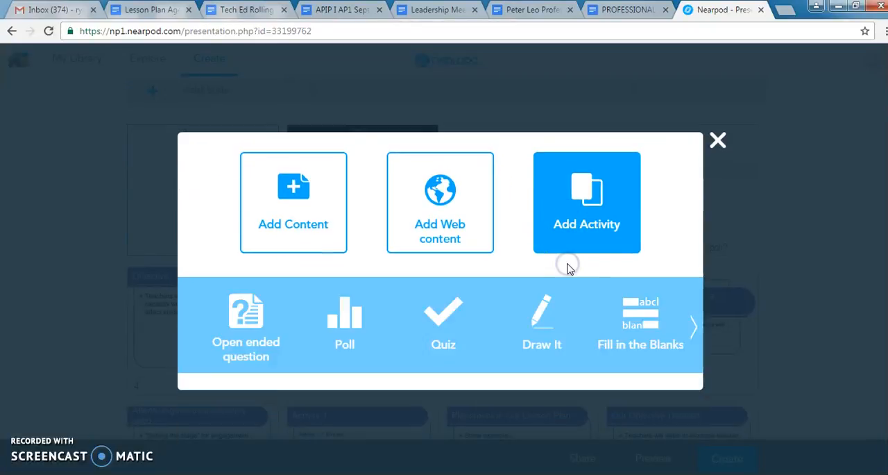
left_click(452, 323)
left_click(430, 180)
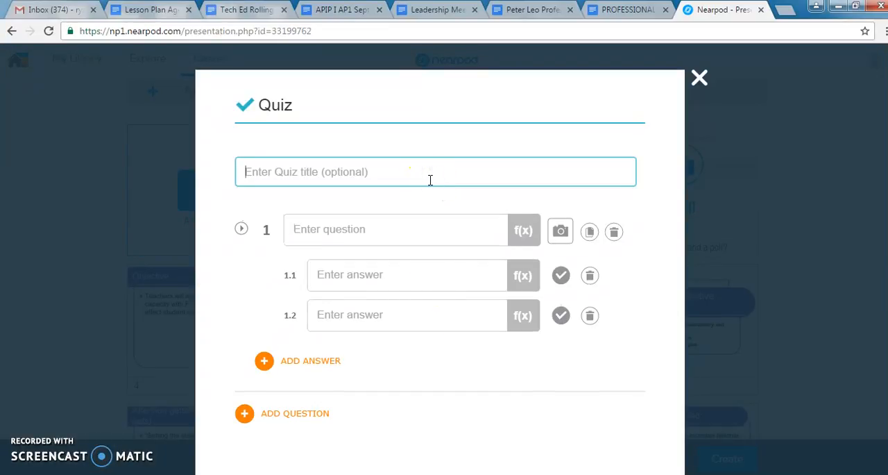
type("Is this a right or wrong ")
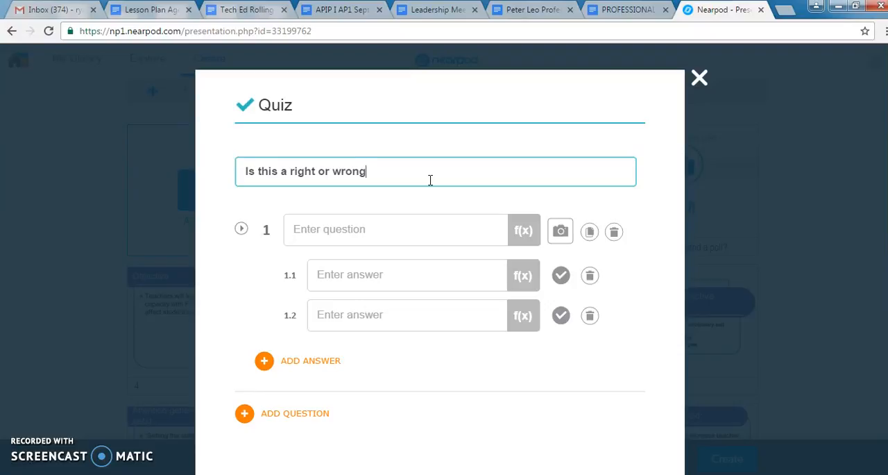
type("Quiz?")
key("Tab")
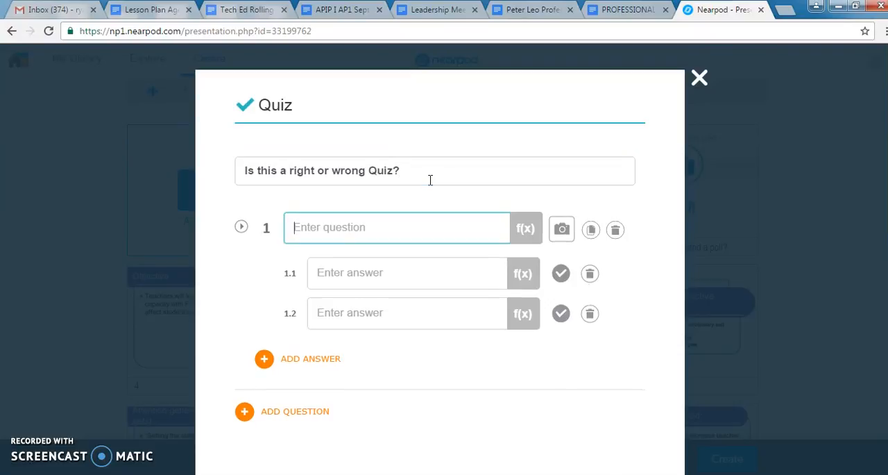
Step: Add the quiz question "Is this a right or wrong answer?" with answers "yes" and "No", mark "yes" as correct, and save the quiz
type("Is this a rih")
key("BackSpace")
type("ght or wrong answe")
key("BackSpace")
type("wer?")
key("Tab")
type("yes")
key("Tab")
type("No")
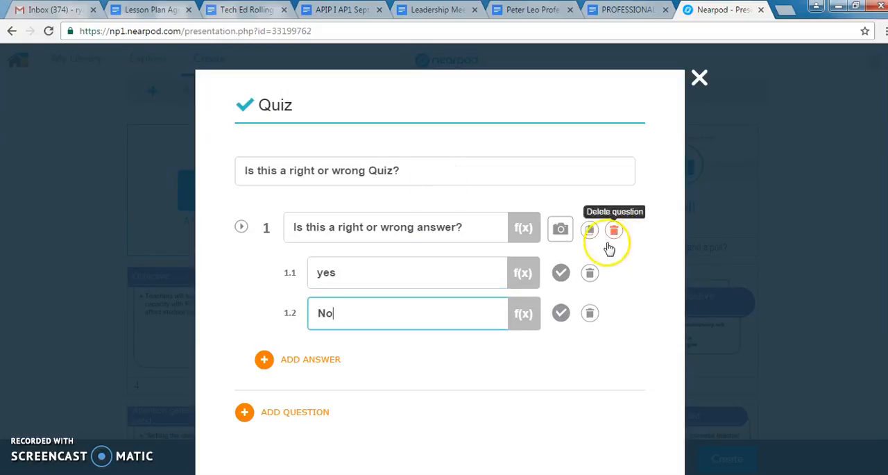
left_click(563, 272)
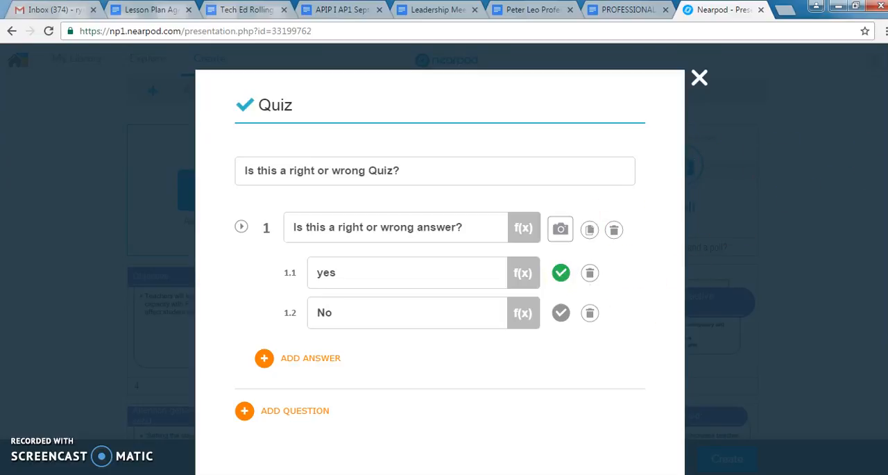
scroll(860, 245, "down", 4)
scroll(861, 245, "up", 2)
left_click(614, 374)
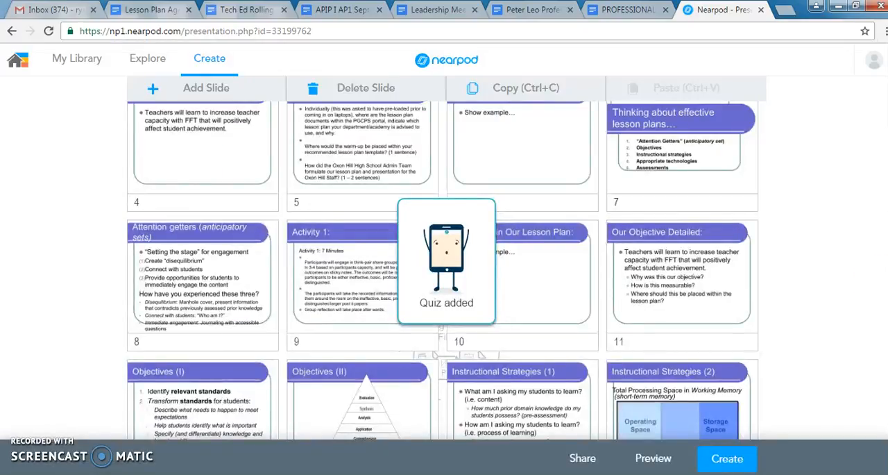
Step: Move the quiz to position 5 in the lesson, between the "Objective" and "Warm Up: 7 minutes" slides
left_click_drag(531, 198, 486, 114)
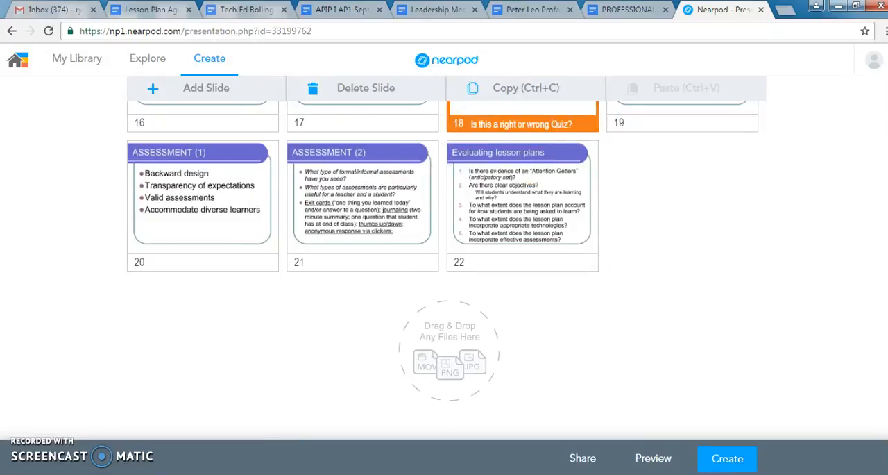
scroll(444, 257, "up", 5)
left_click_drag(563, 387, 505, 145)
scroll(885, 180, "up", 4)
left_click_drag(683, 347, 287, 225)
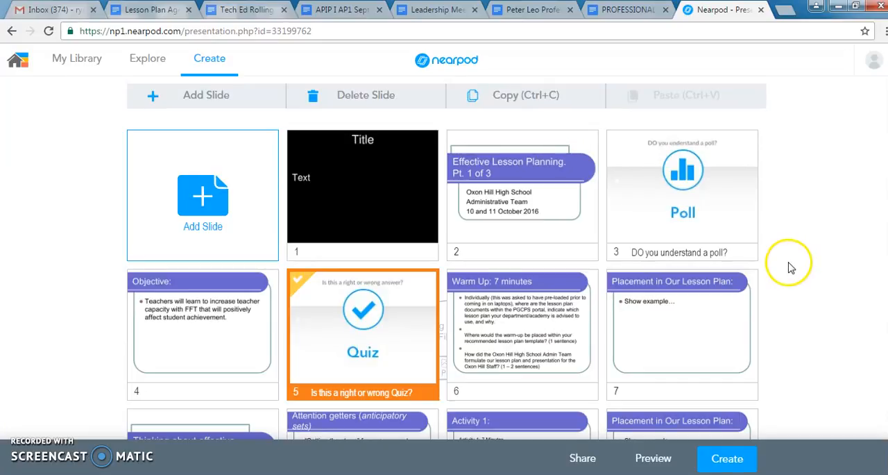
scroll(447, 258, "up", 1)
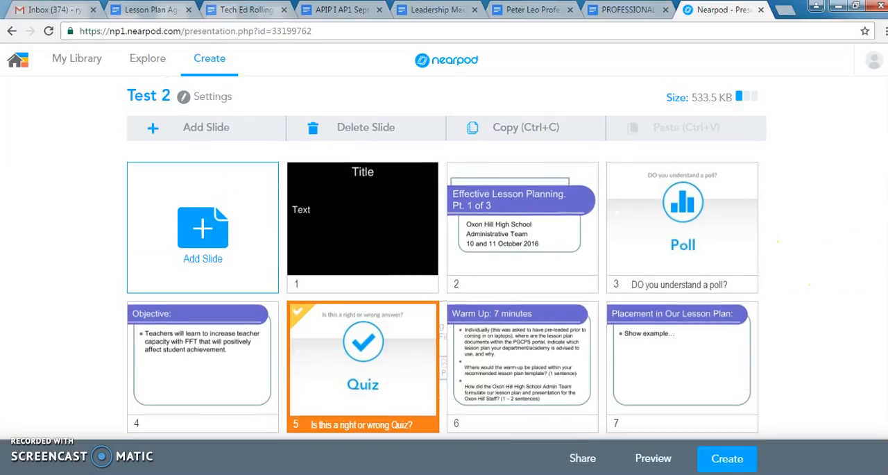
scroll(446, 259, "down", 2)
scroll(447, 258, "up", 1)
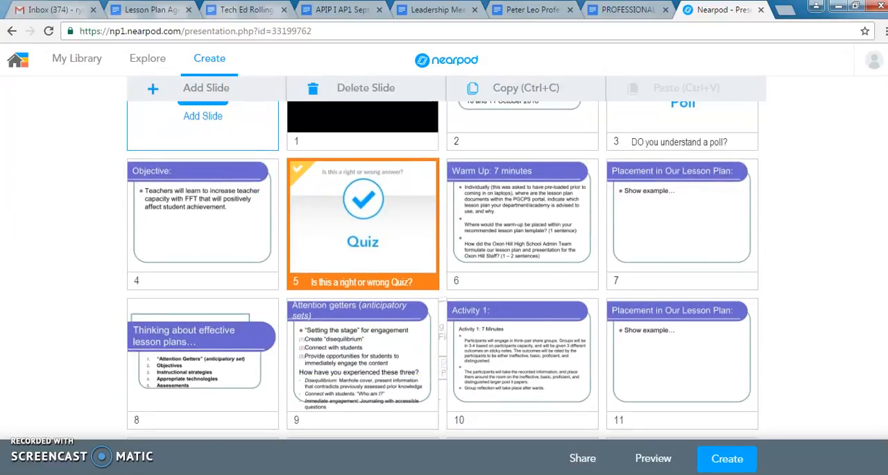
scroll(447, 258, "up", 1)
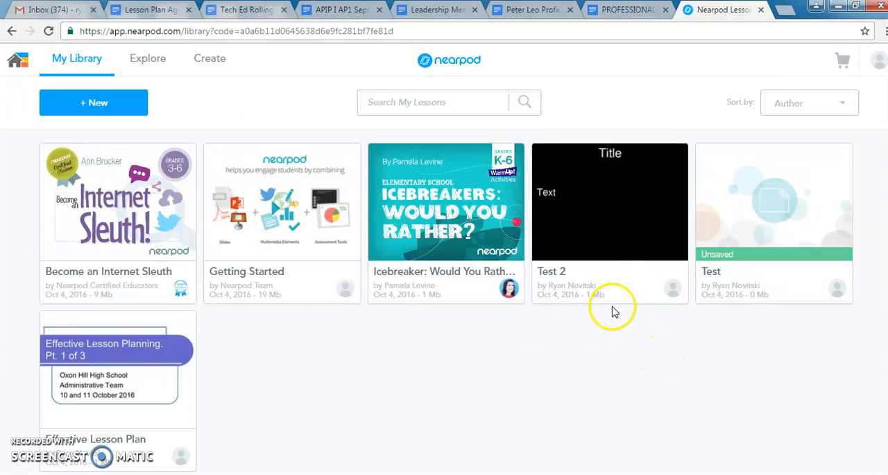
Step: Launch Test 2 from the library as a live lesson and display its shareable link
mouse_move(630, 171)
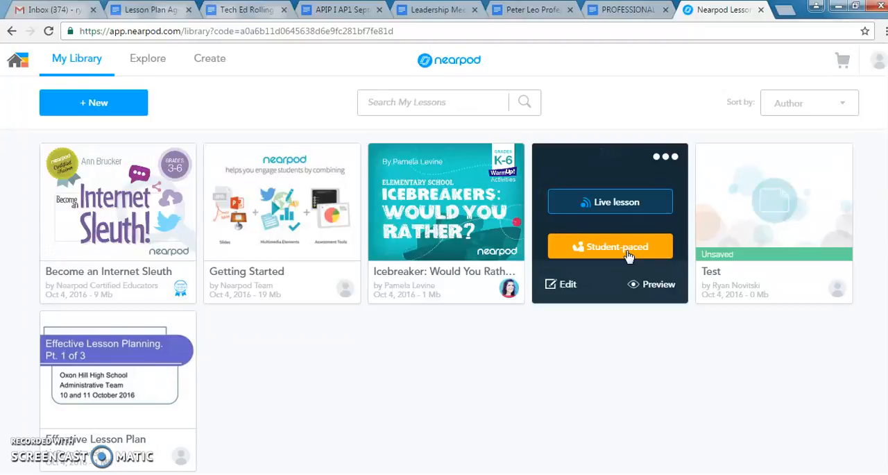
left_click(629, 212)
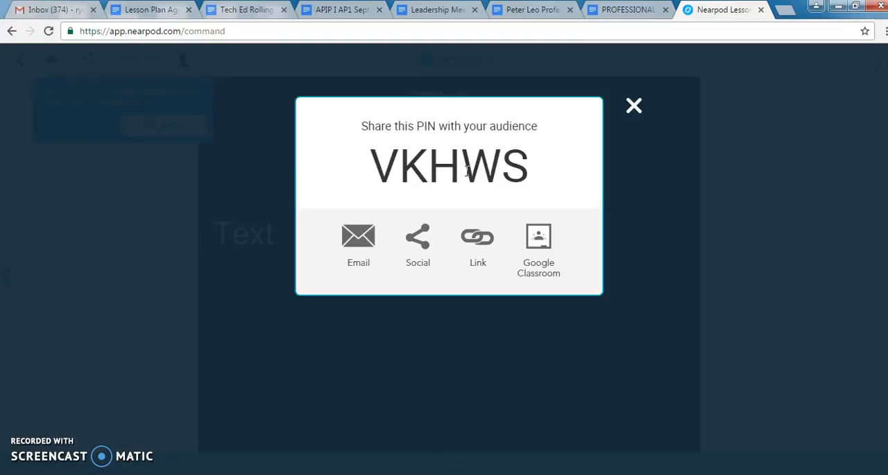
left_click(477, 237)
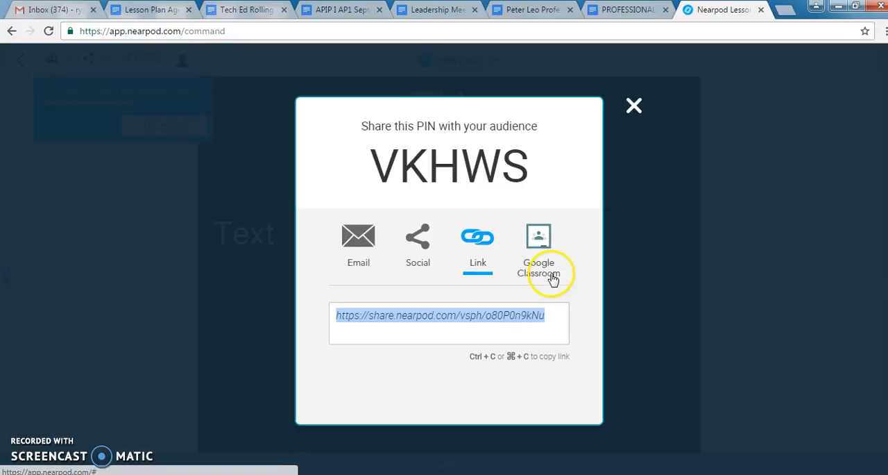
Step: Choose email as the way to share the live lesson and start entering the recipient's address
left_click(371, 250)
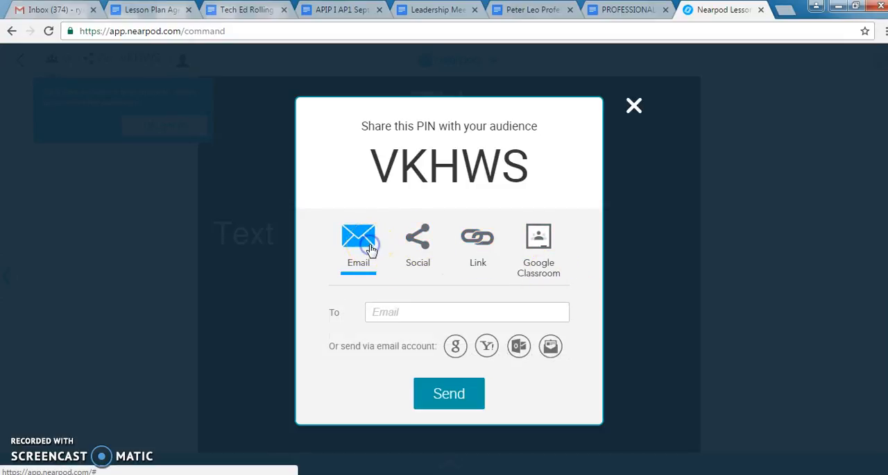
left_click(394, 314)
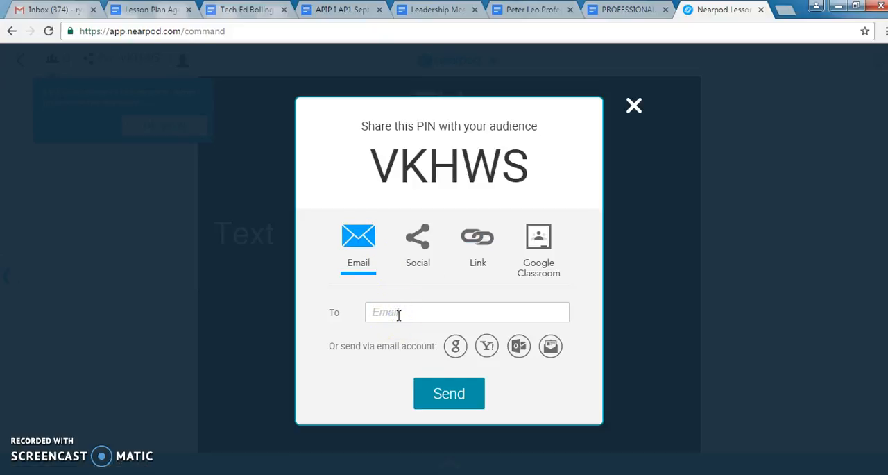
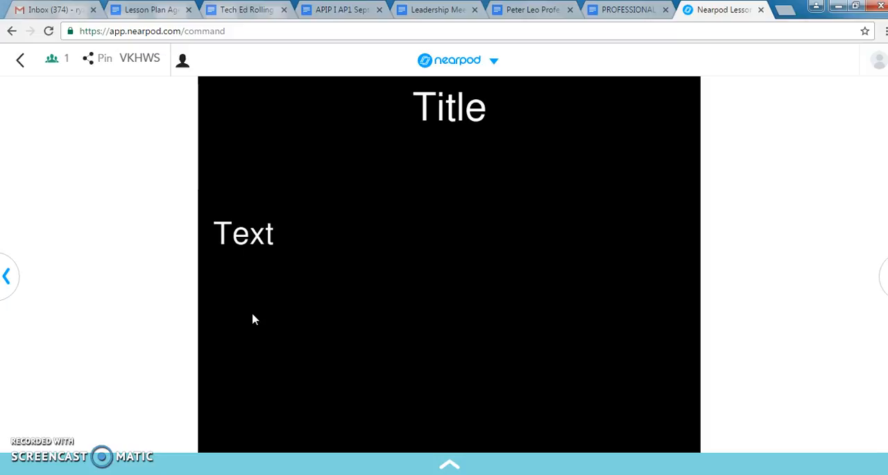
Step: Check the list of joined students, and advance the live lesson through the poll to the quiz results
left_click(53, 59)
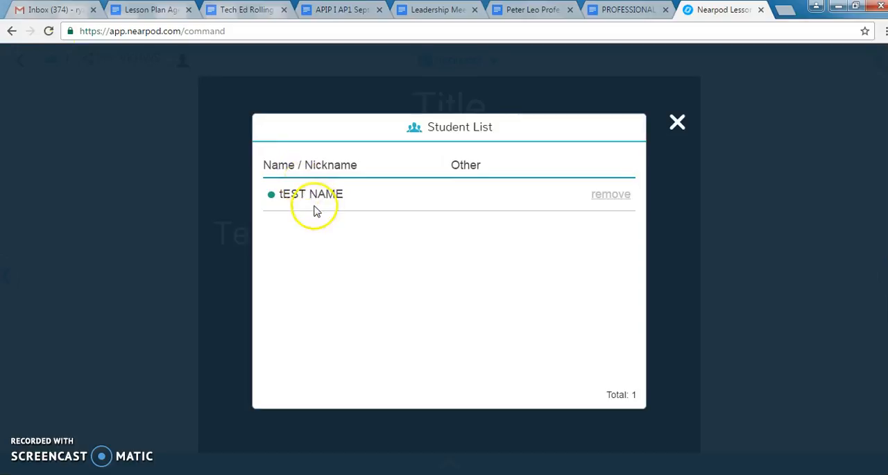
left_click(680, 126)
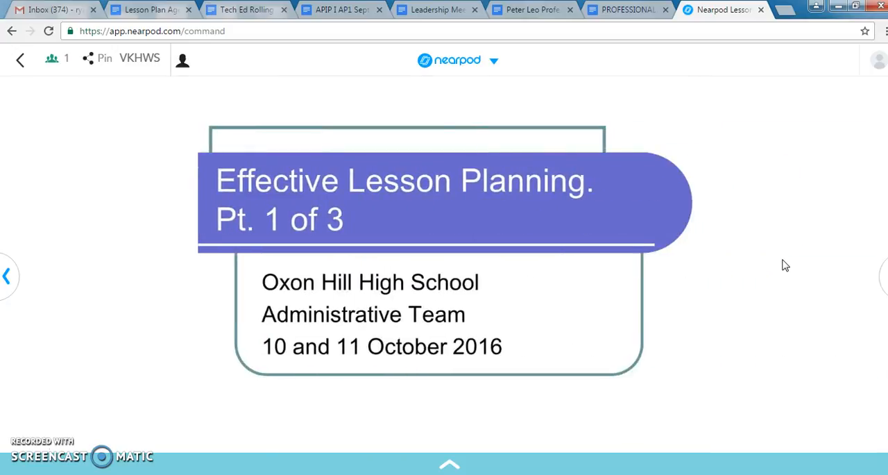
key("Right")
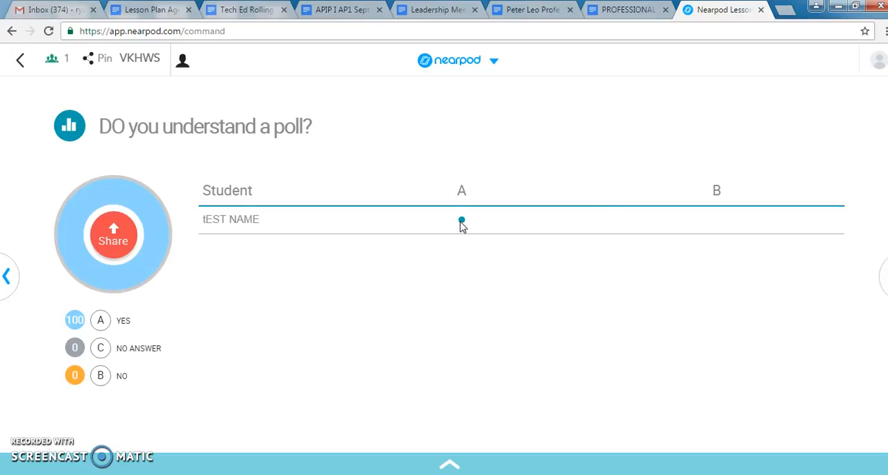
key("Right")
key("Right")
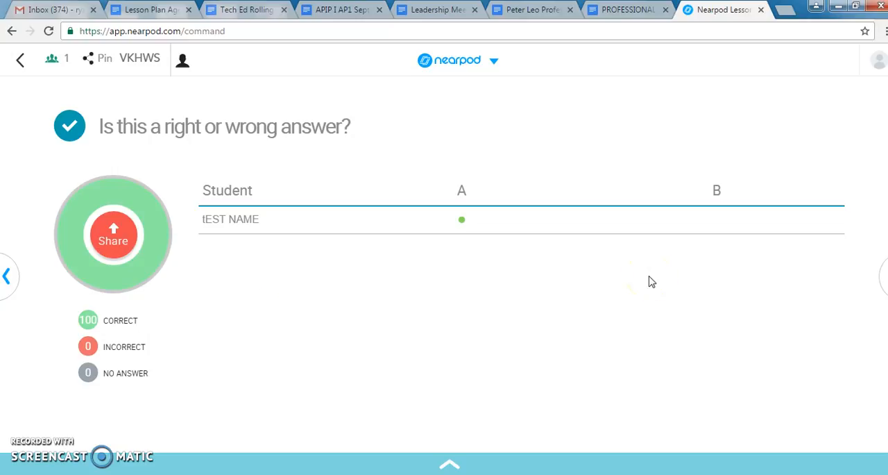
Step: Page through the slides following the quiz up to "Attention getters", and return to the poll results
left_click(883, 280)
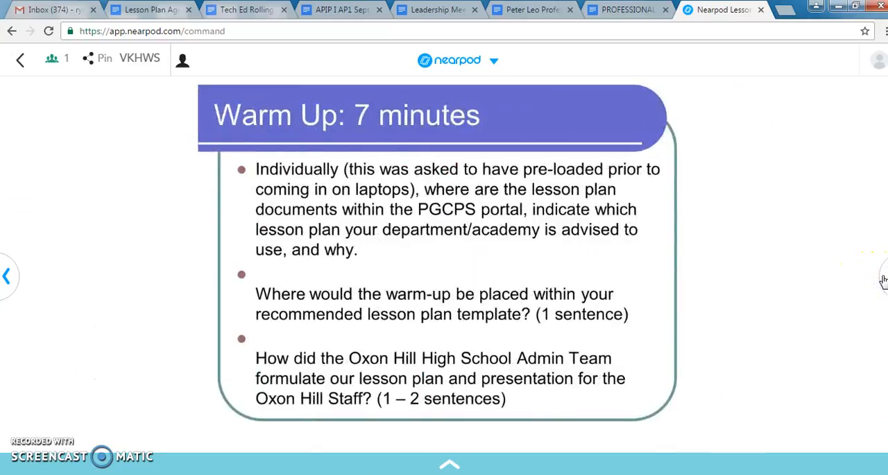
left_click(883, 280)
left_click(883, 280)
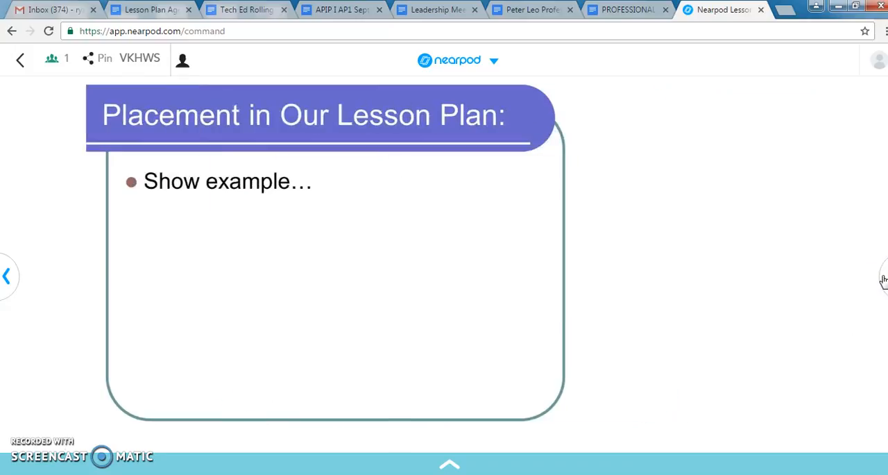
left_click(884, 279)
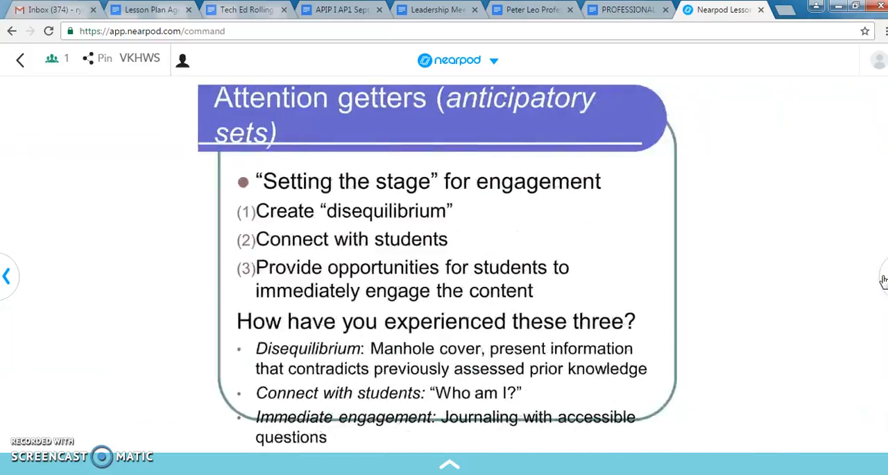
key("Left")
key("Left")
key("Left")
key("Left")
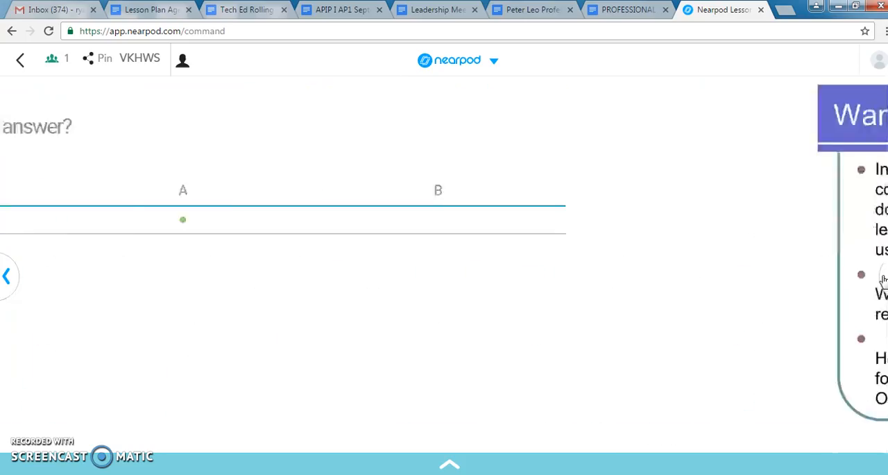
key("Left")
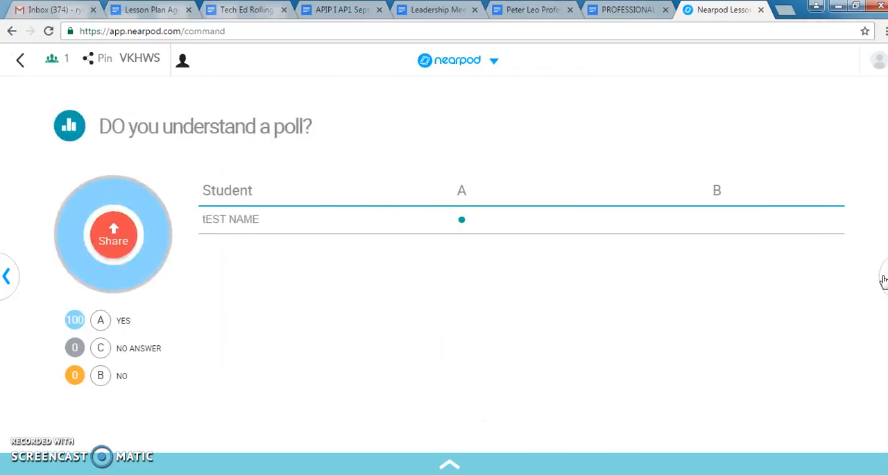
Step: Enter the presenter's contact e-mail address in the browser's address bar
left_click(431, 334)
left_click(272, 25)
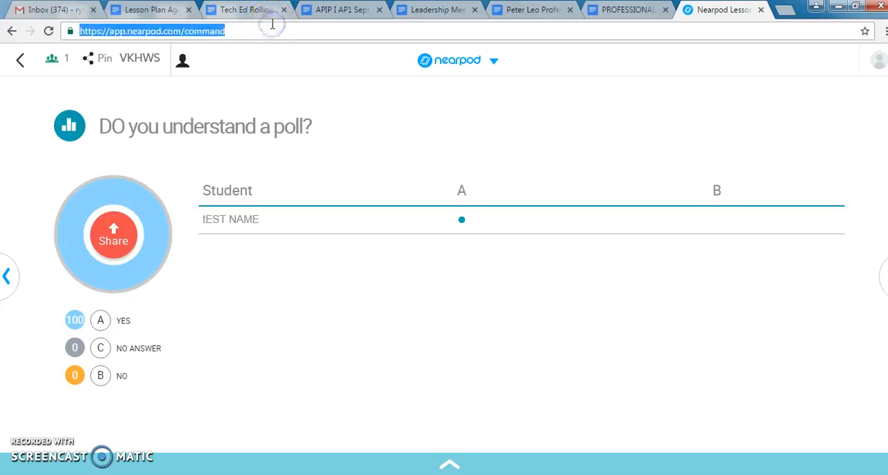
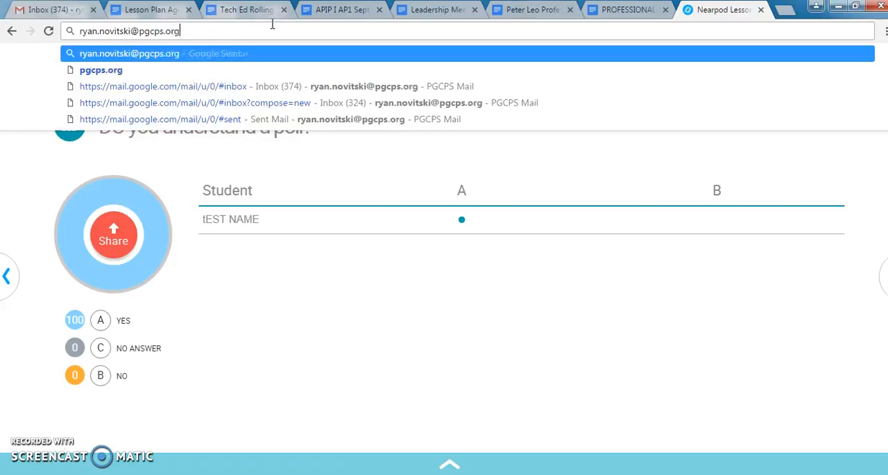